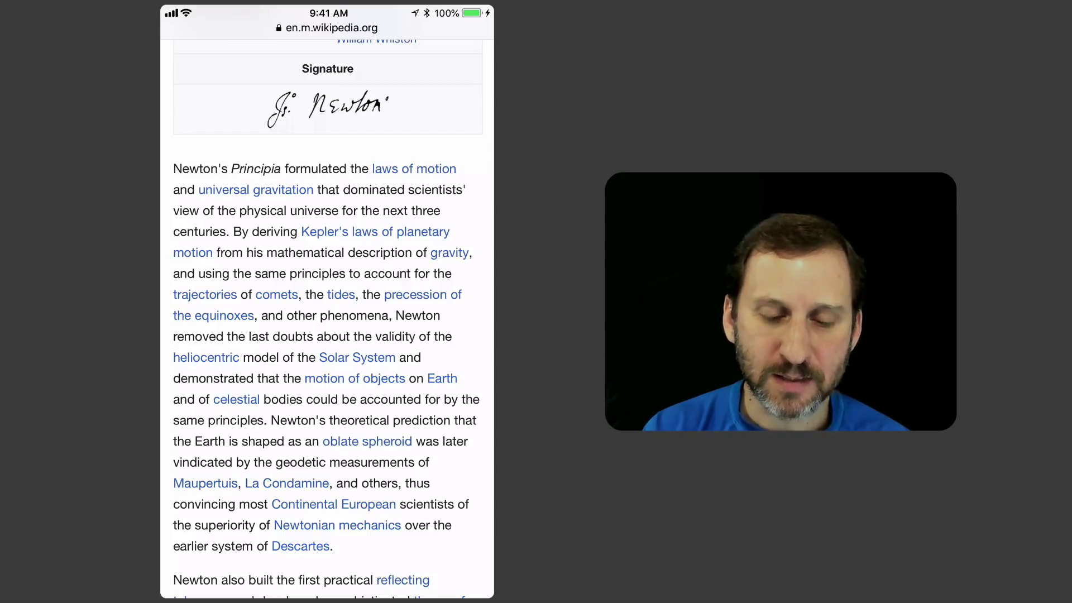
Look up 'theoretical' in the Newton article, read its dictionary entry, and close it.
{"action": "double_click", "coordinate": [359, 420]}
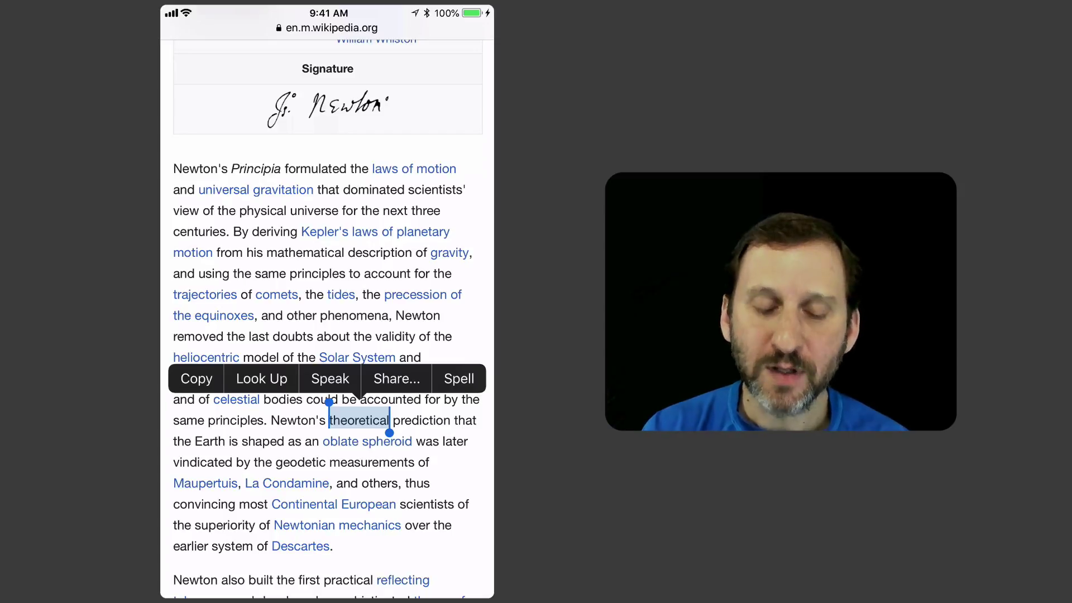
{"action": "left_click", "coordinate": [261, 378]}
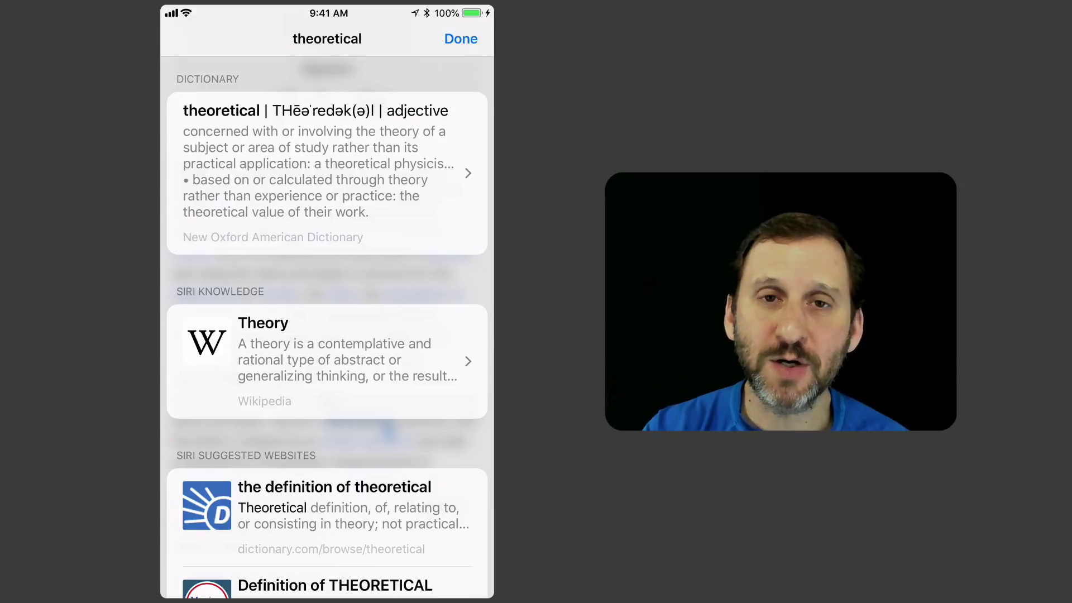
{"action": "left_click", "coordinate": [327, 173]}
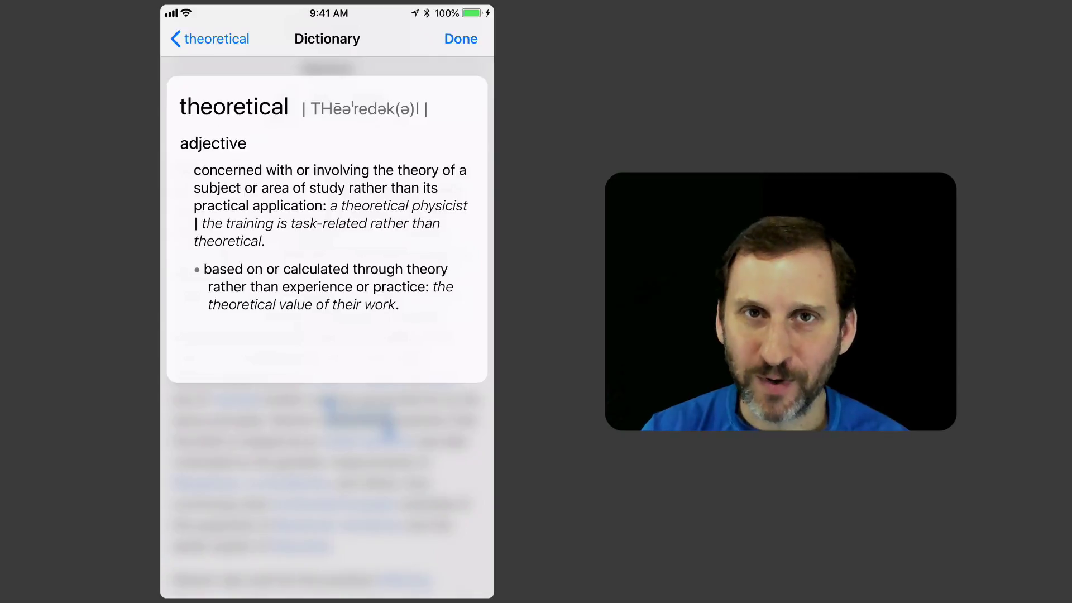
{"action": "left_click", "coordinate": [460, 39]}
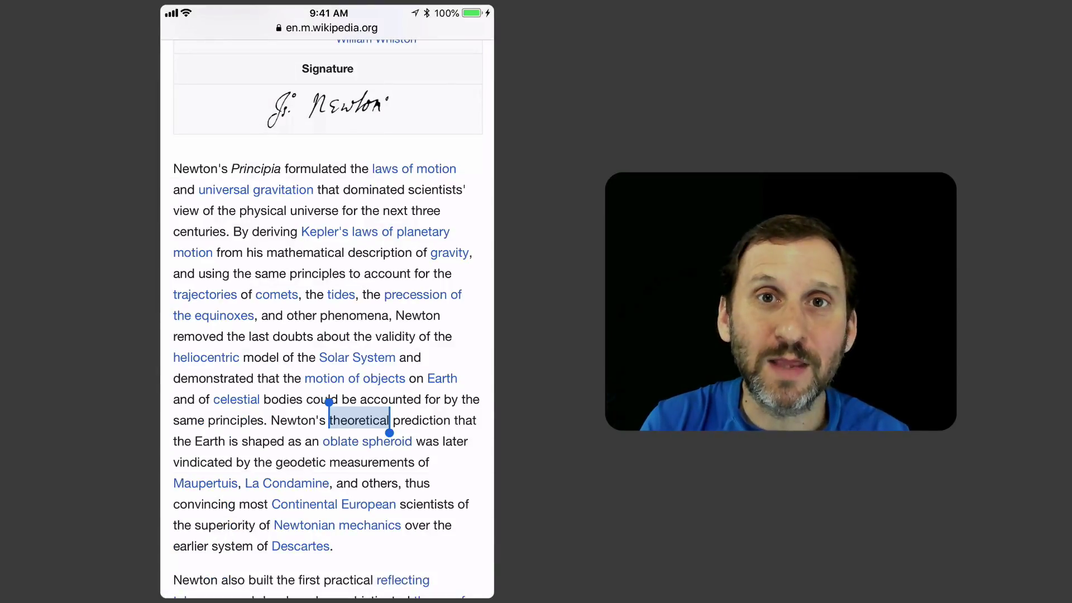
Switch to Notes and look up the word 'Theory' in the Theory note.
{"action": "key", "text": "super+shift+h"}
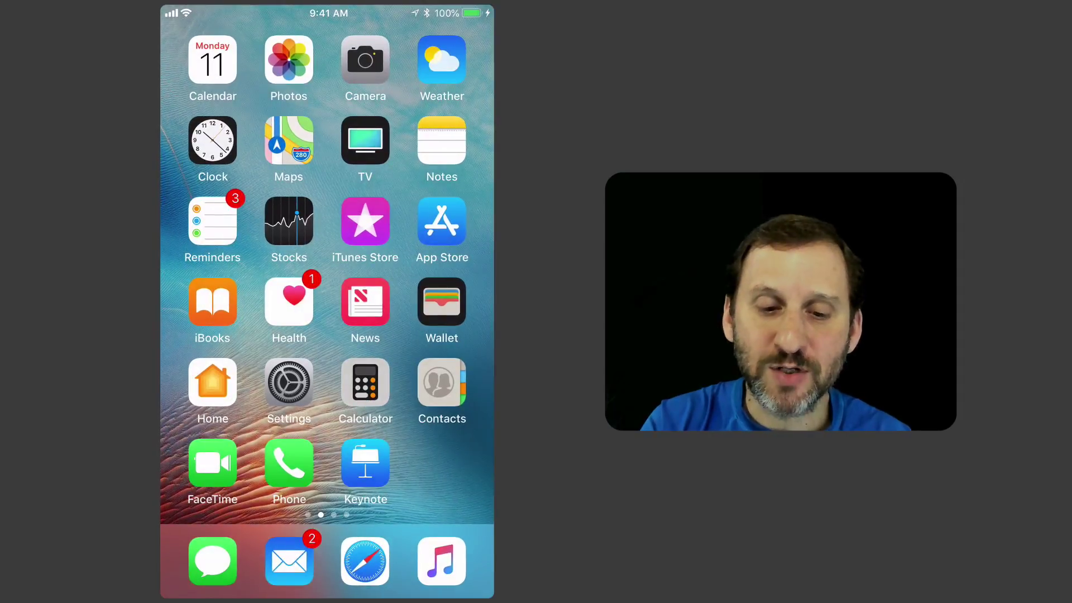
{"action": "left_click", "coordinate": [441, 140]}
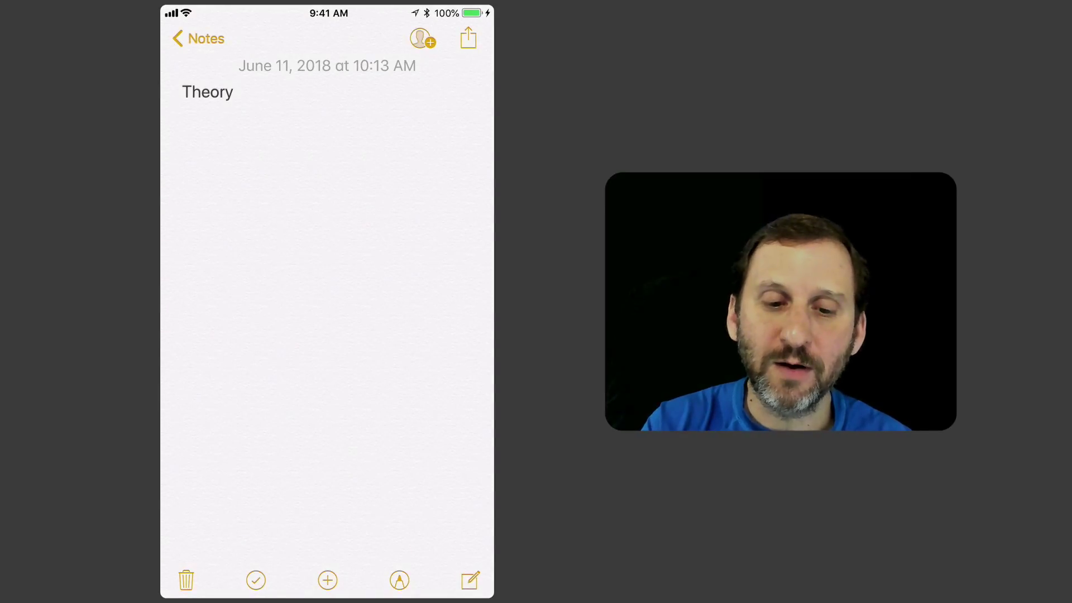
{"action": "left_click", "coordinate": [207, 92]}
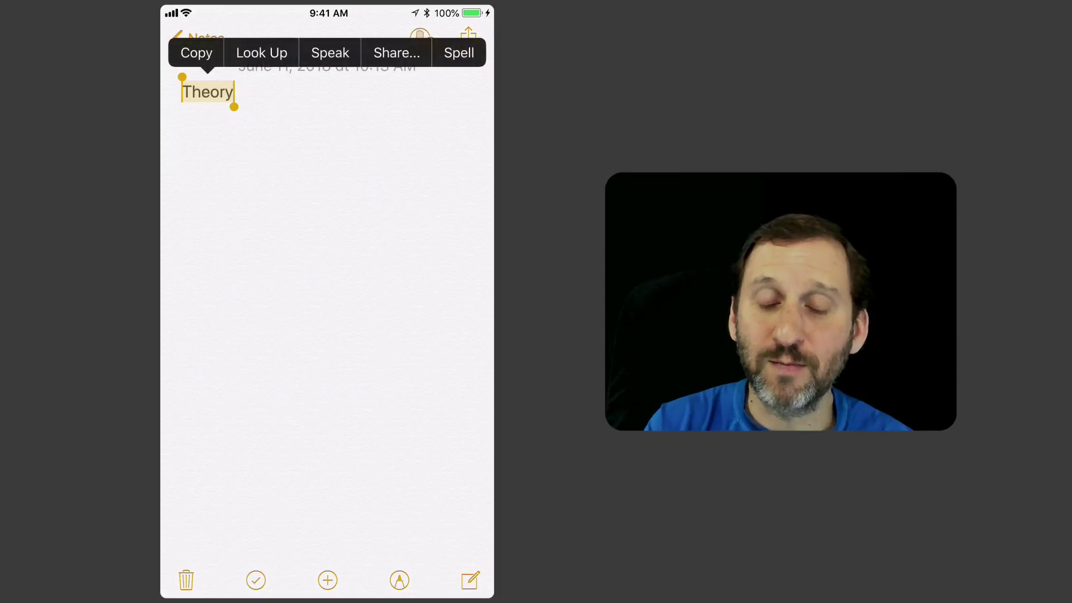
{"action": "left_click", "coordinate": [262, 52]}
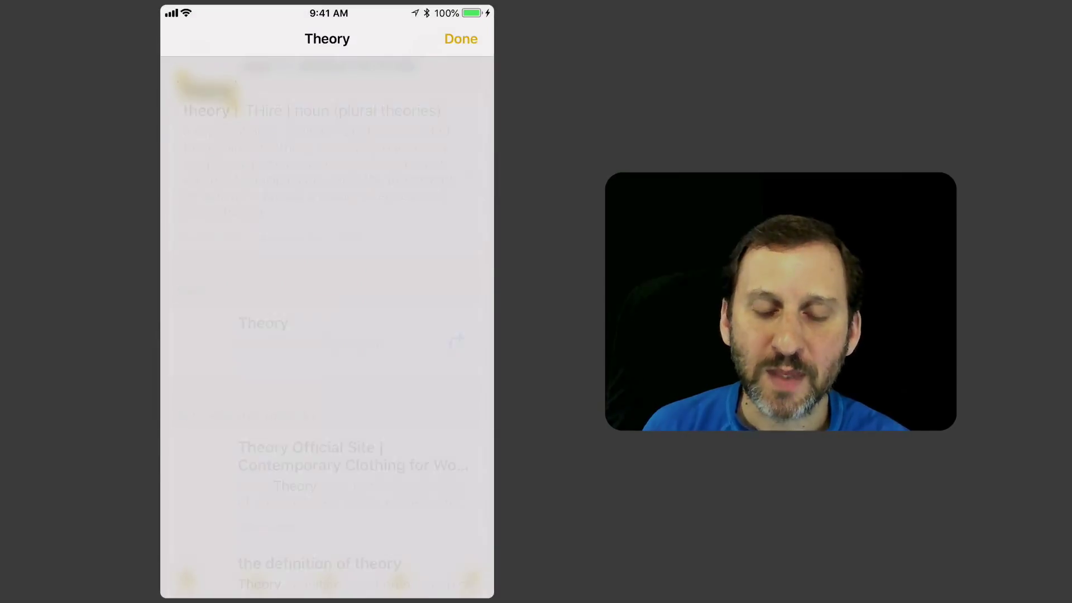
Read through the full dictionary definition of 'theory', then dismiss it.
{"action": "left_click", "coordinate": [326, 173]}
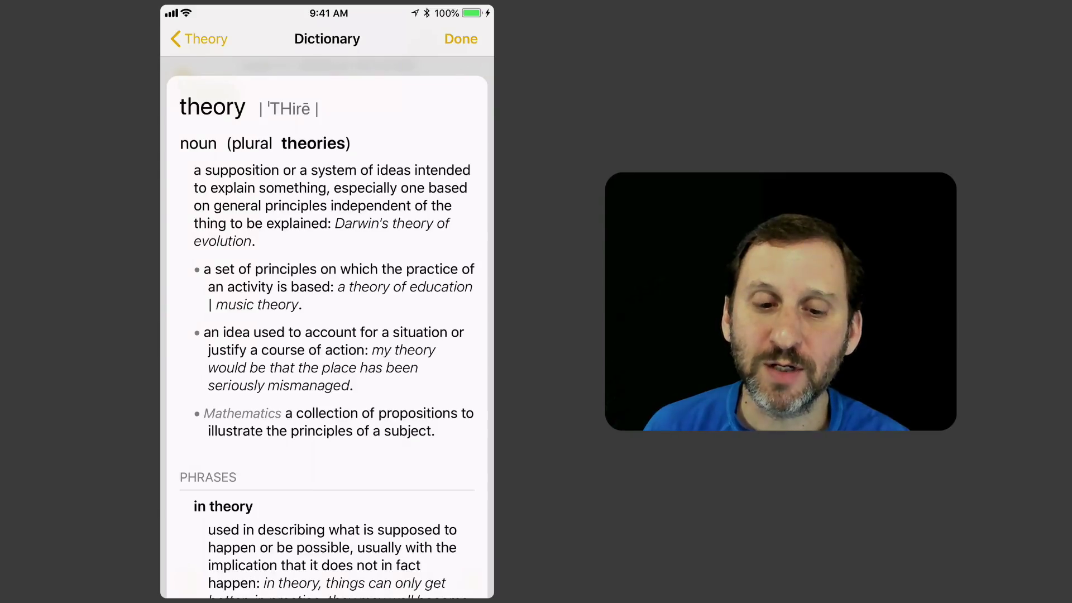
{"action": "scroll", "coordinate": [326, 329], "scroll_direction": "down", "scroll_amount": 5}
{"action": "scroll", "coordinate": [327, 329], "scroll_direction": "up", "scroll_amount": 5}
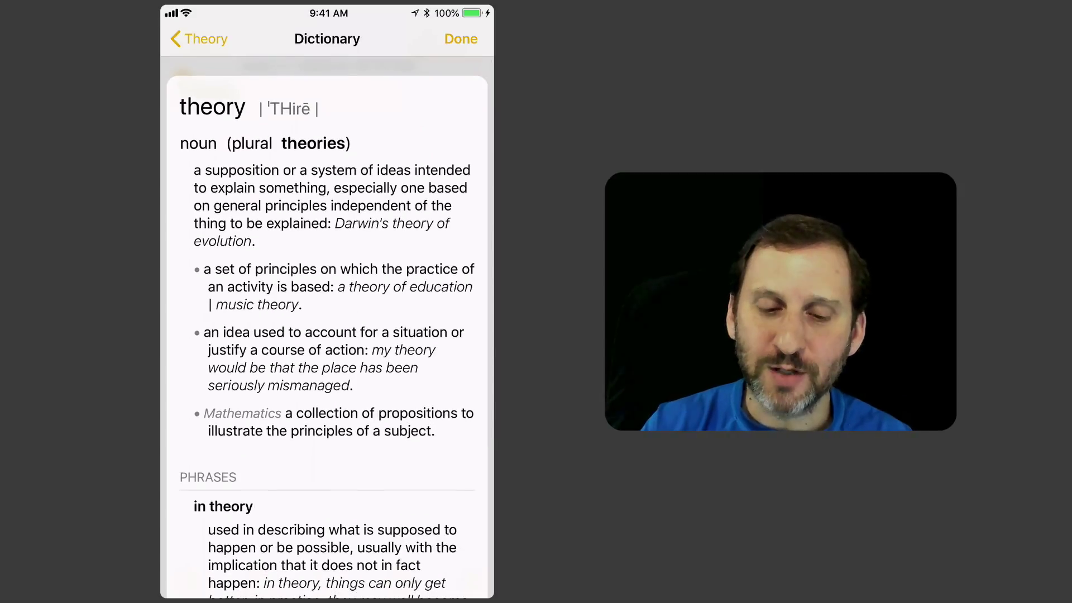
{"action": "scroll", "coordinate": [326, 329], "scroll_direction": "down", "scroll_amount": 5}
{"action": "scroll", "coordinate": [327, 329], "scroll_direction": "up", "scroll_amount": 5}
{"action": "left_click", "coordinate": [460, 38]}
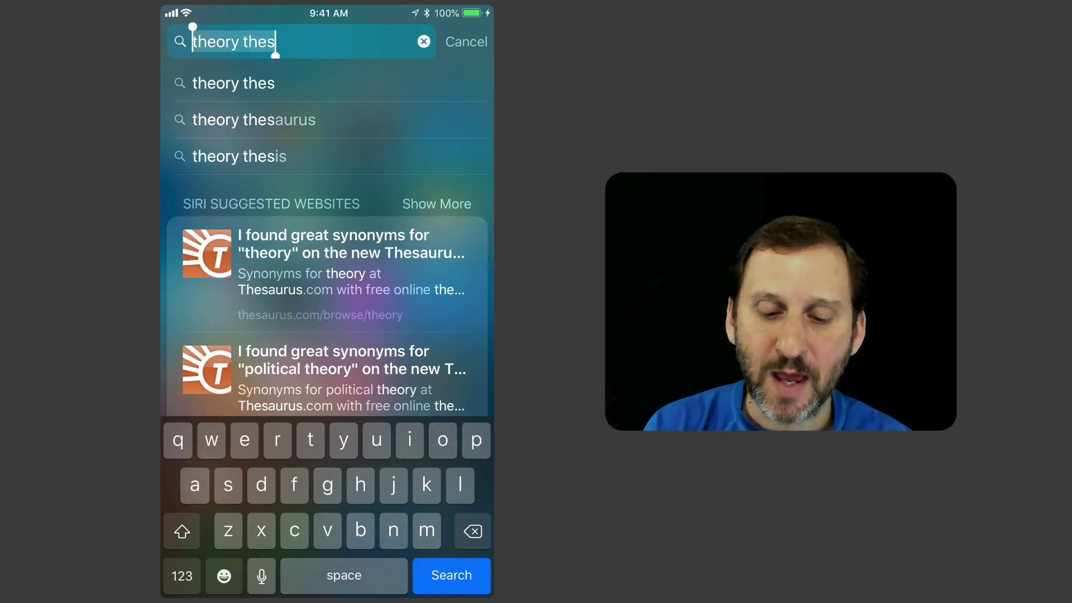
Trim the Spotlight query back to 'theory' and open its Dictionary result card.
{"action": "key", "text": "BackSpace"}
{"action": "key", "text": "BackSpace"}
{"action": "key", "text": "BackSpace"}
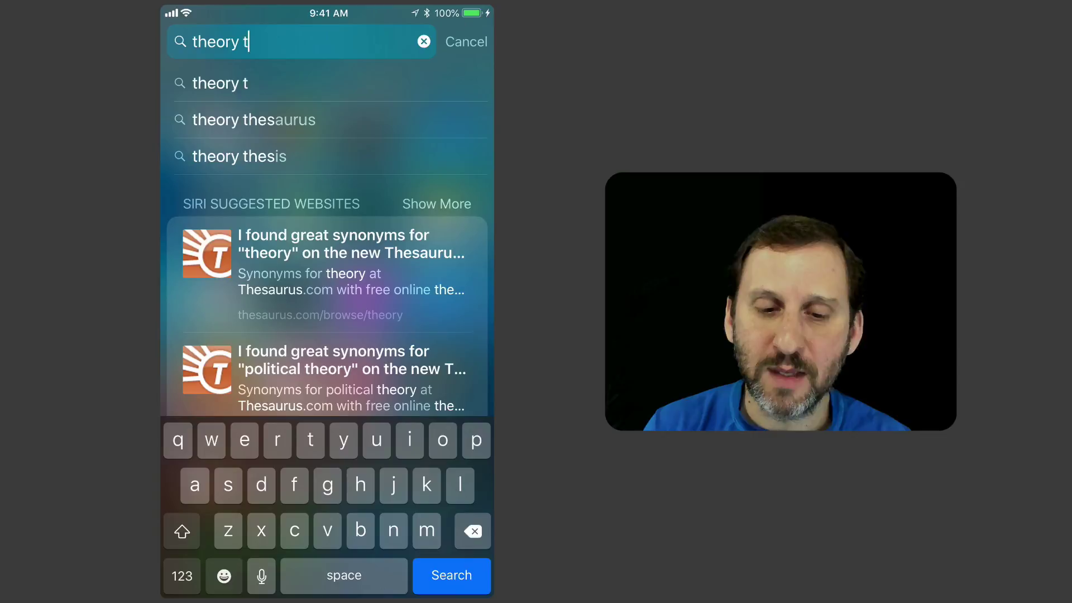
{"action": "key", "text": "BackSpace"}
{"action": "key", "text": "BackSpace"}
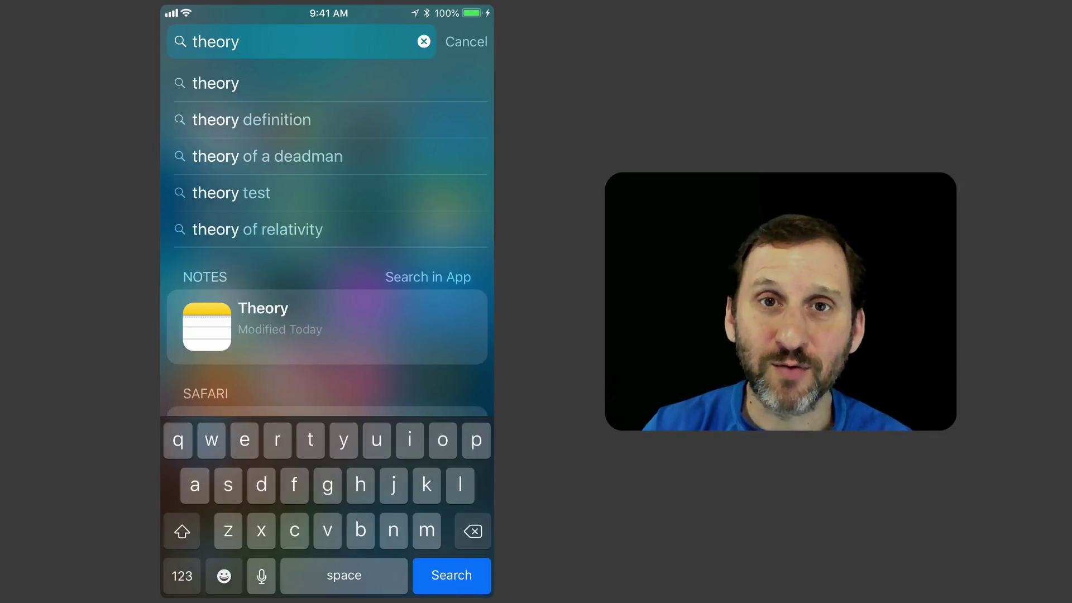
{"action": "scroll", "coordinate": [327, 335], "scroll_direction": "down", "scroll_amount": 5}
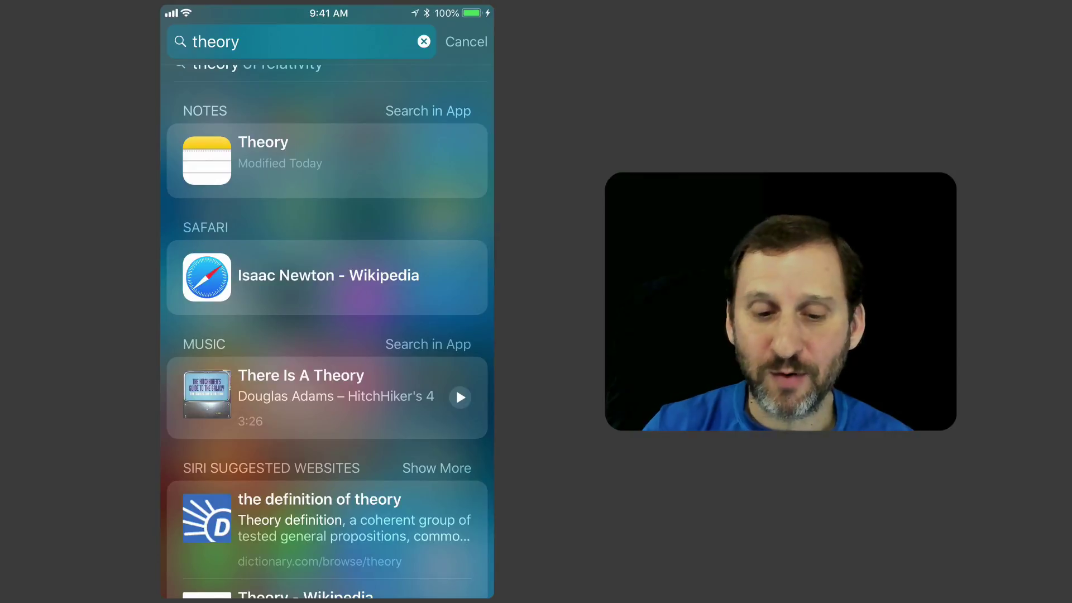
{"action": "scroll", "coordinate": [327, 335], "scroll_direction": "down", "scroll_amount": 2}
{"action": "scroll", "coordinate": [327, 335], "scroll_direction": "down", "scroll_amount": 2}
{"action": "scroll", "coordinate": [327, 335], "scroll_direction": "down", "scroll_amount": 3}
{"action": "scroll", "coordinate": [327, 334], "scroll_direction": "down", "scroll_amount": 3}
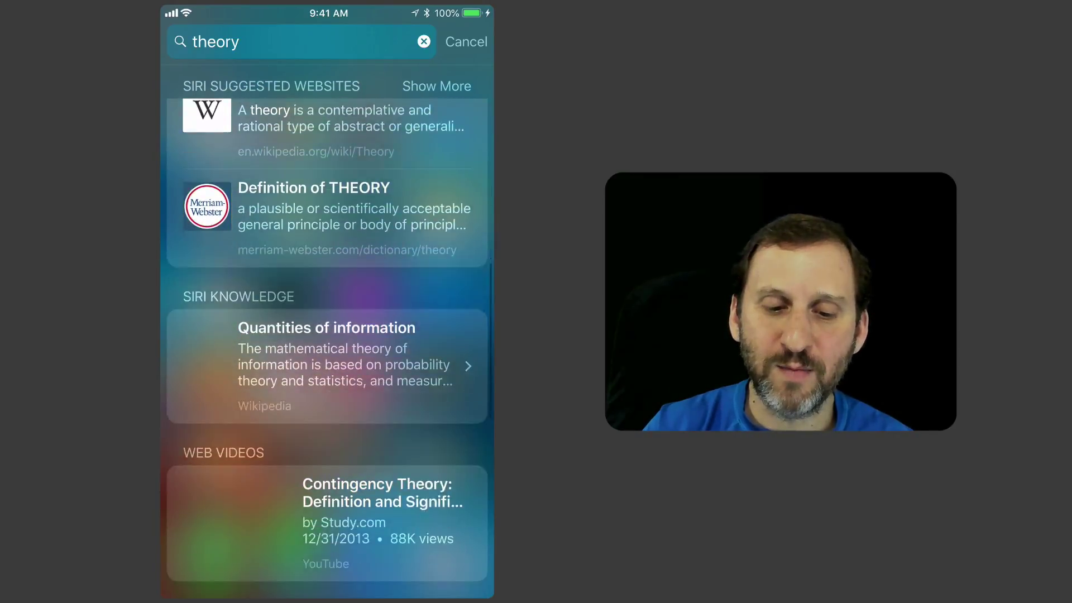
{"action": "scroll", "coordinate": [327, 335], "scroll_direction": "down", "scroll_amount": 3}
{"action": "scroll", "coordinate": [327, 335], "scroll_direction": "down", "scroll_amount": 4}
{"action": "scroll", "coordinate": [327, 335], "scroll_direction": "down", "scroll_amount": 3}
{"action": "scroll", "coordinate": [327, 334], "scroll_direction": "down", "scroll_amount": 2}
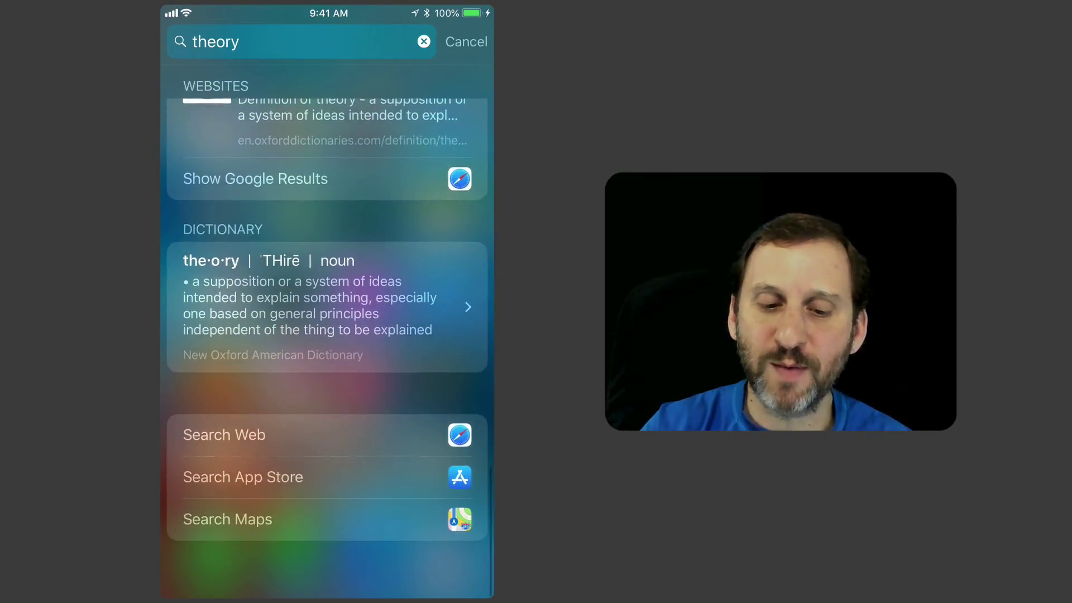
{"action": "left_click", "coordinate": [327, 340]}
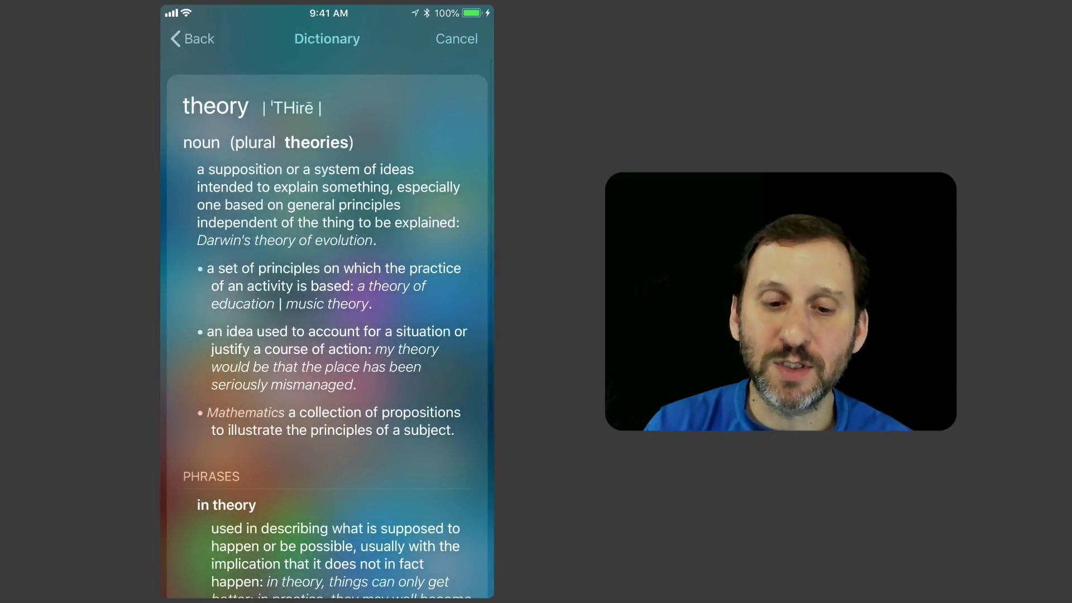
Search Spotlight for 'theory def' and open the full dictionary entry for theory.
{"action": "left_click", "coordinate": [192, 38]}
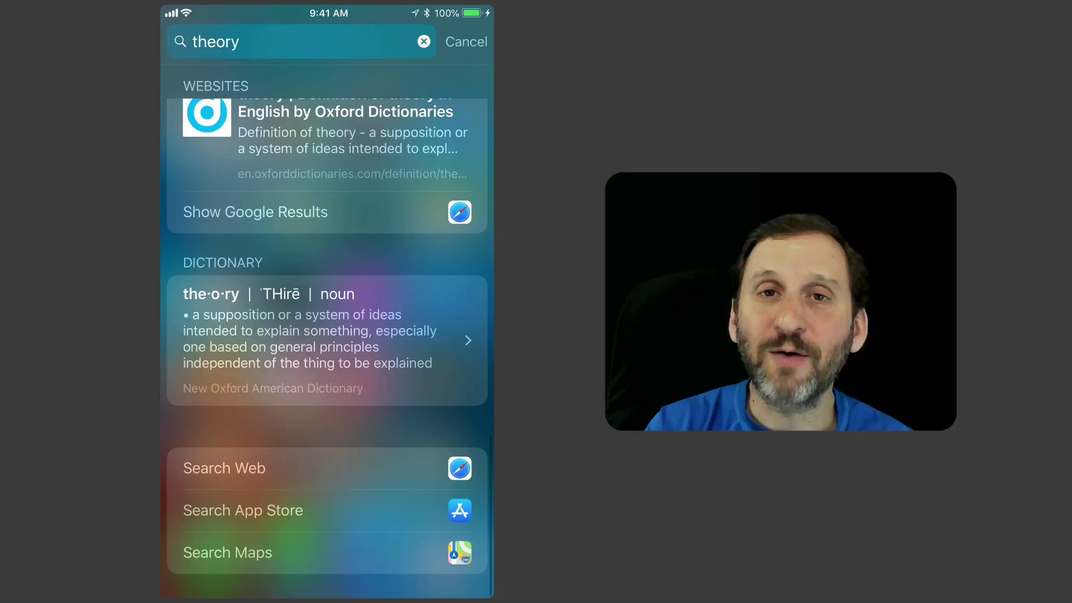
{"action": "left_click", "coordinate": [301, 41]}
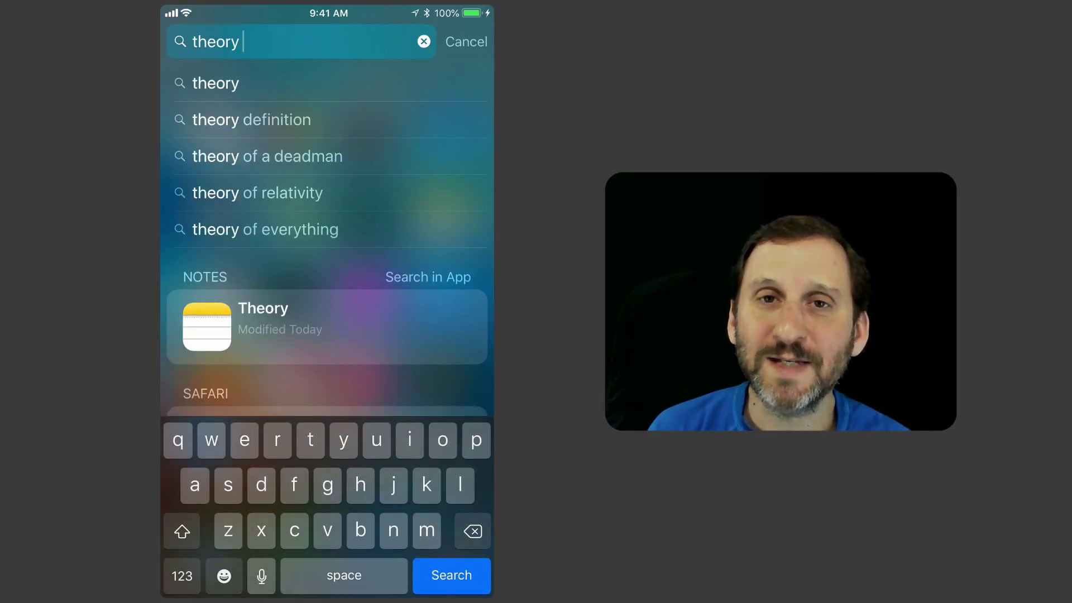
{"action": "type", "text": "d"}
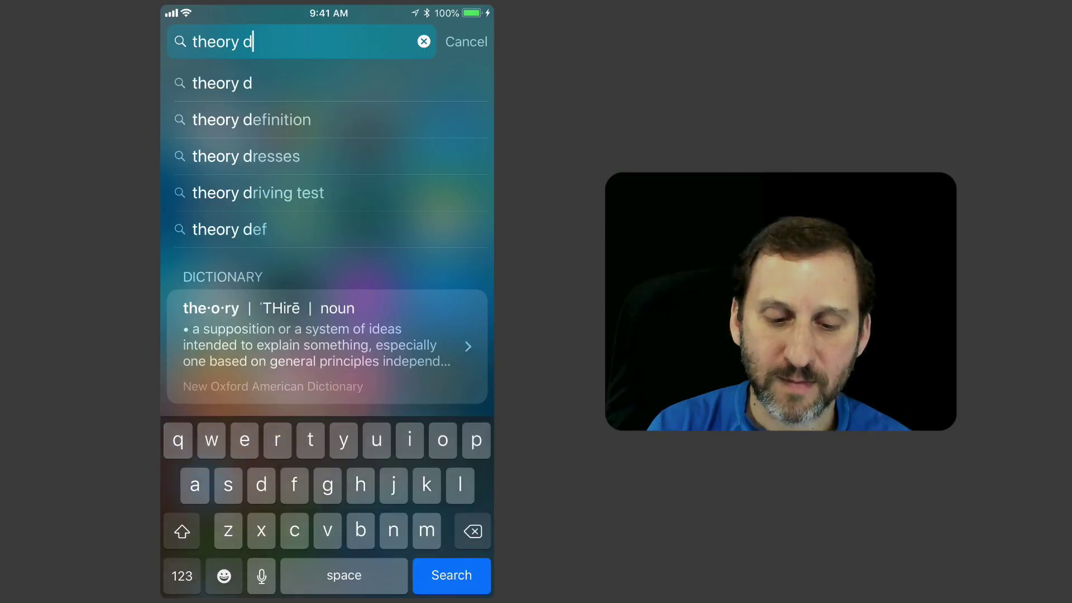
{"action": "type", "text": "ef"}
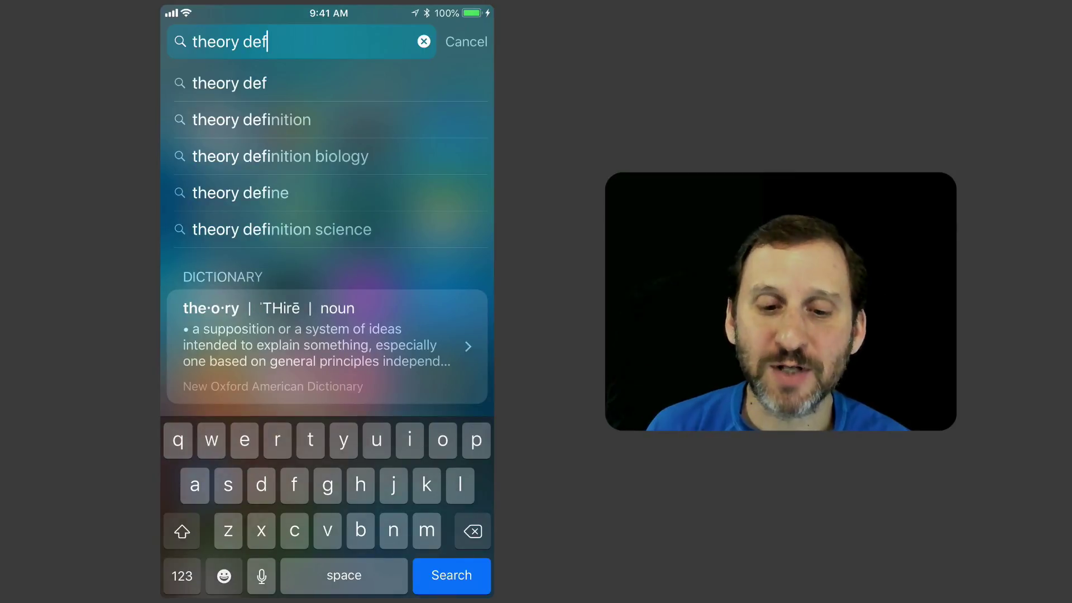
{"action": "key", "text": "BackSpace"}
{"action": "key", "text": "BackSpace"}
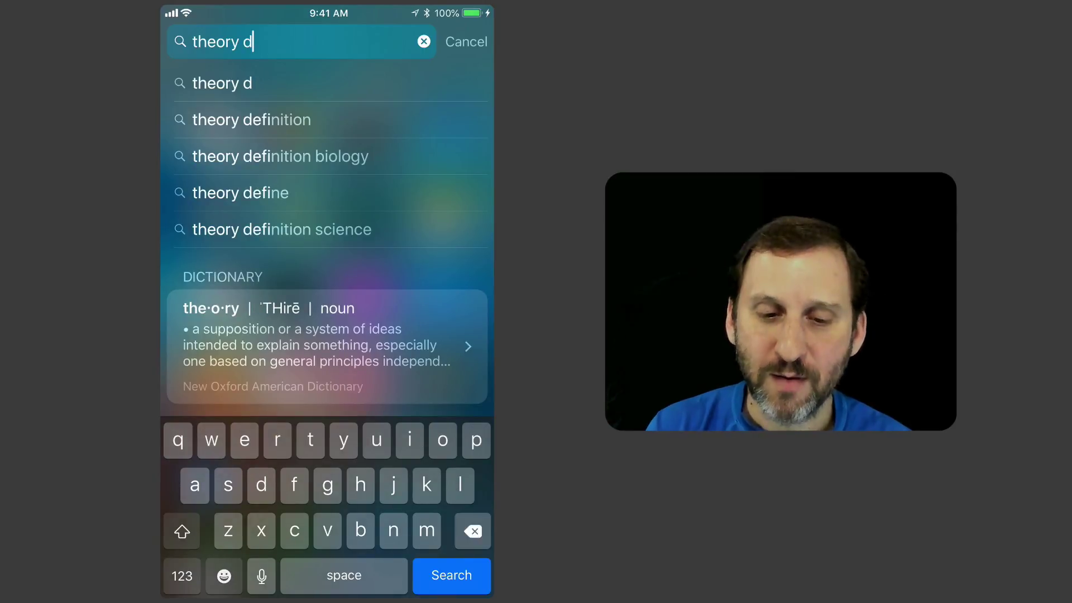
{"action": "key", "text": "BackSpace"}
{"action": "key", "text": "BackSpace"}
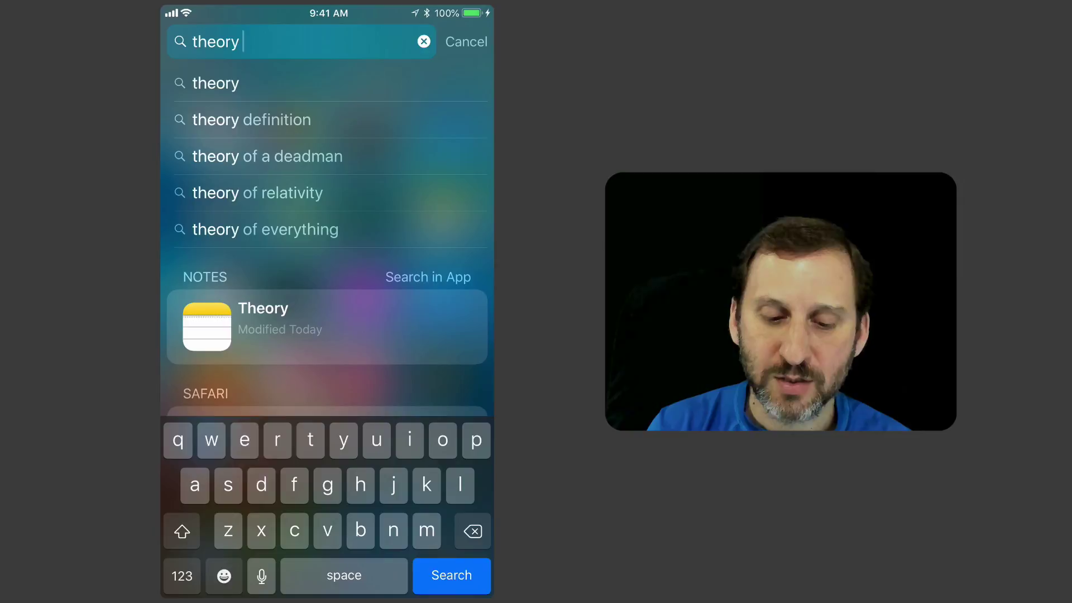
{"action": "type", "text": "def"}
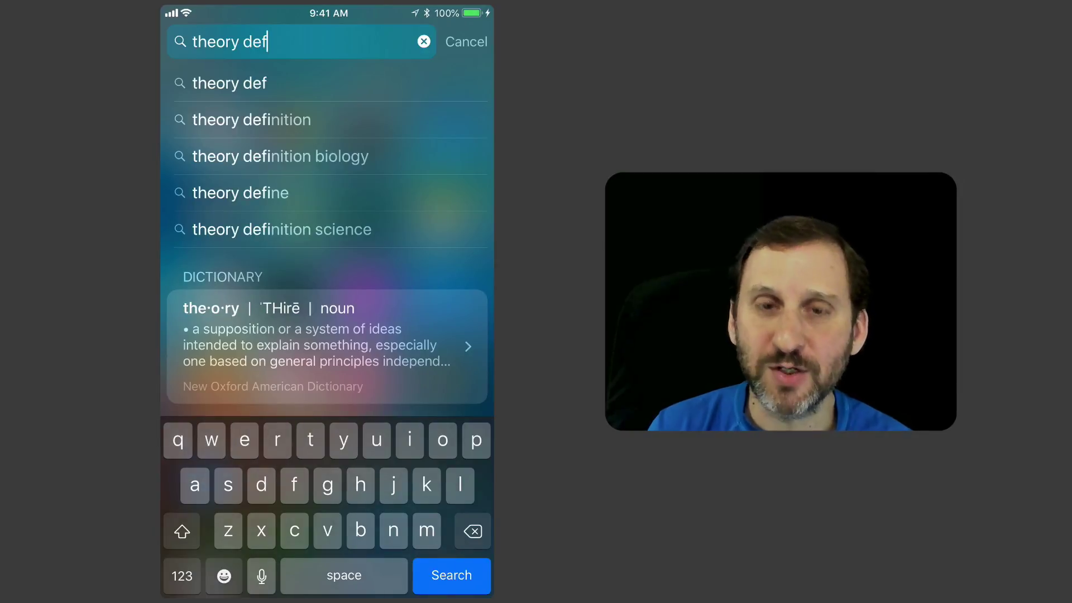
{"action": "left_click", "coordinate": [327, 346]}
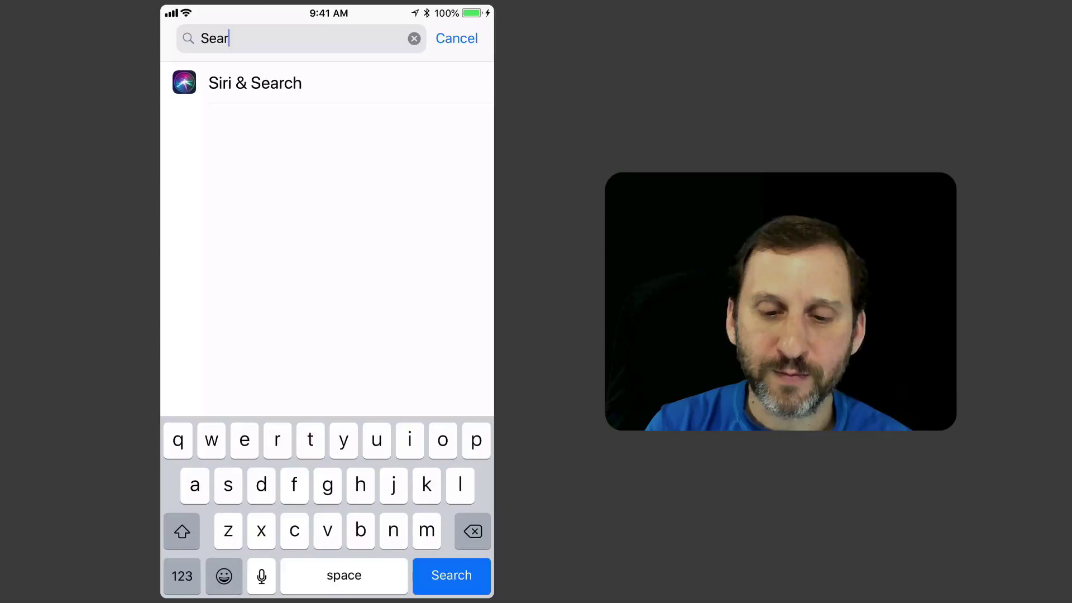
In Siri & Search settings, switch off Suggestions in Look Up.
{"action": "scroll", "coordinate": [327, 279], "scroll_direction": "down", "scroll_amount": 10}
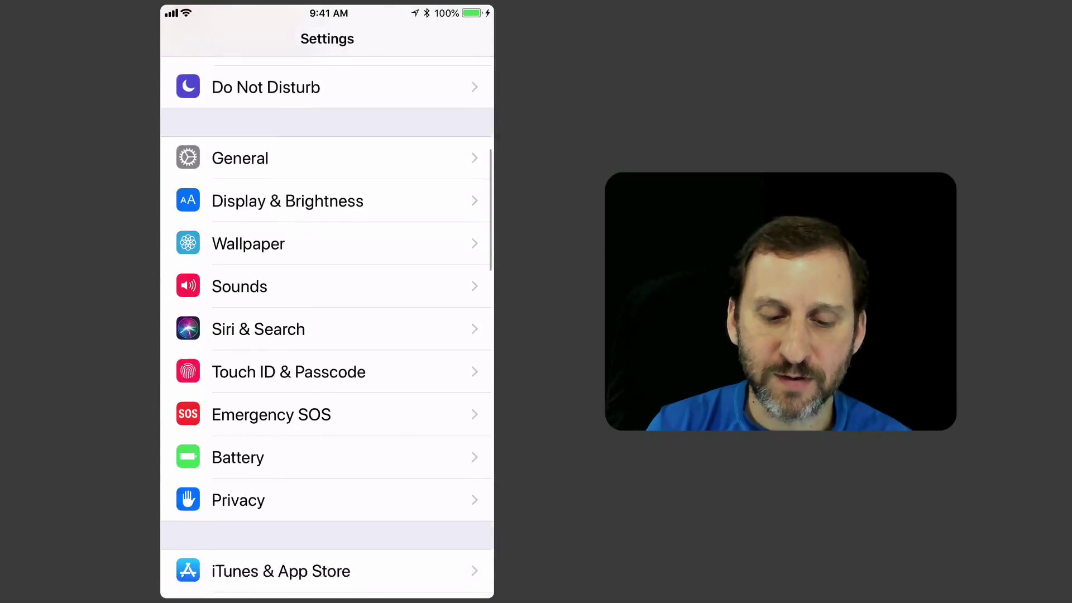
{"action": "left_click", "coordinate": [257, 278]}
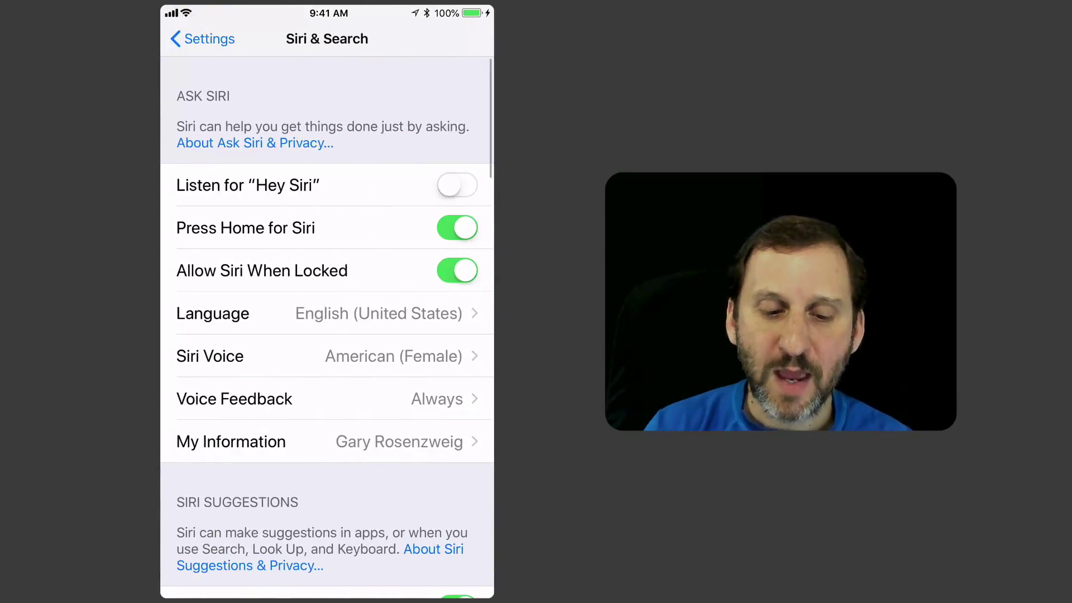
{"action": "scroll", "coordinate": [327, 334], "scroll_direction": "down", "scroll_amount": 5}
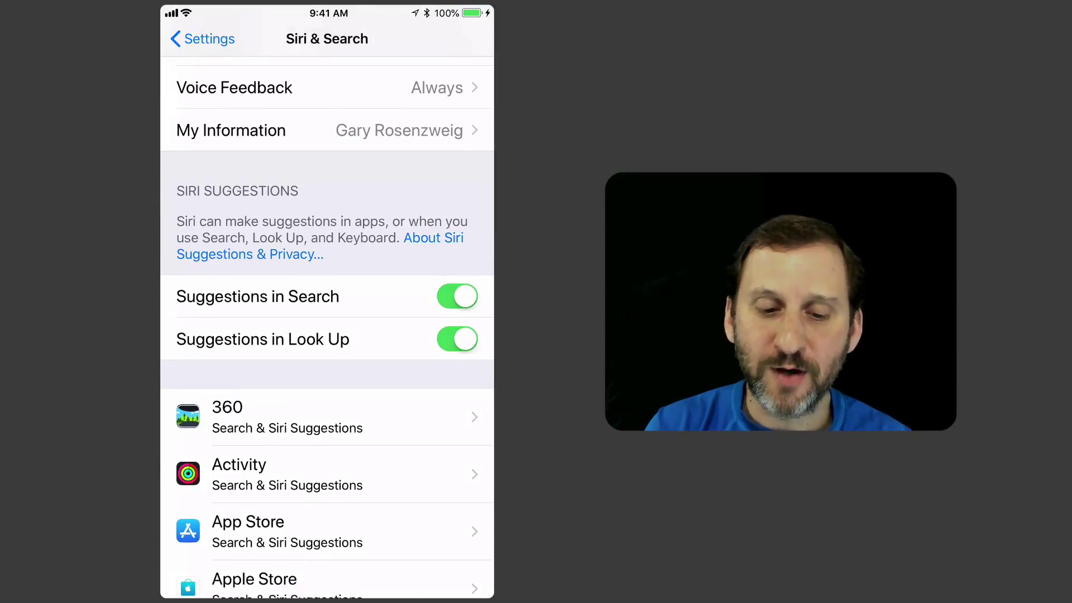
{"action": "left_click", "coordinate": [457, 339]}
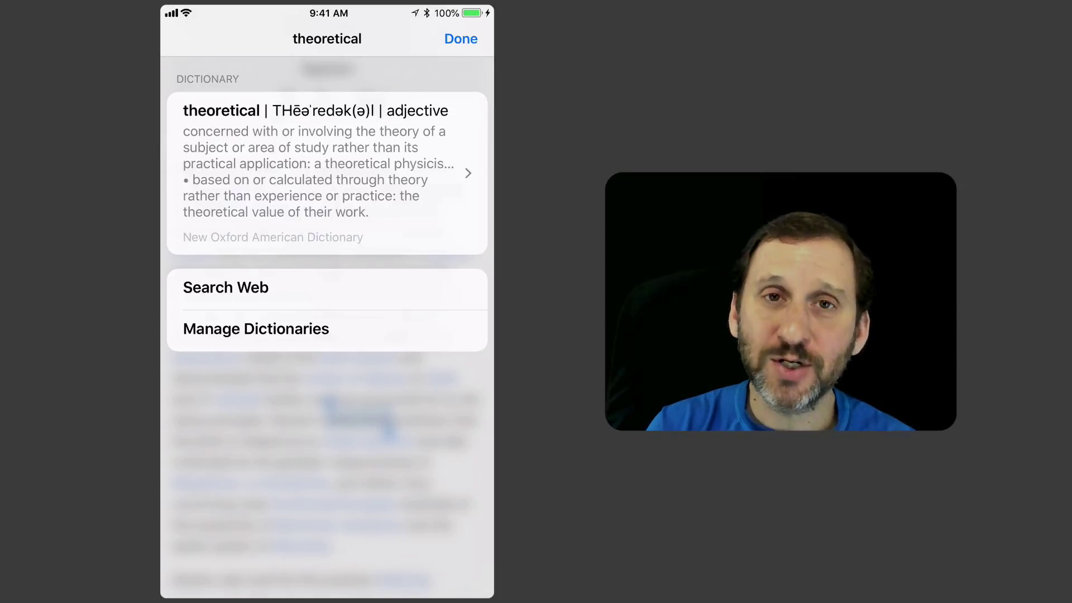
Open Manage Dictionaries from the 'theoretical' definition in Safari.
{"action": "left_click", "coordinate": [256, 329]}
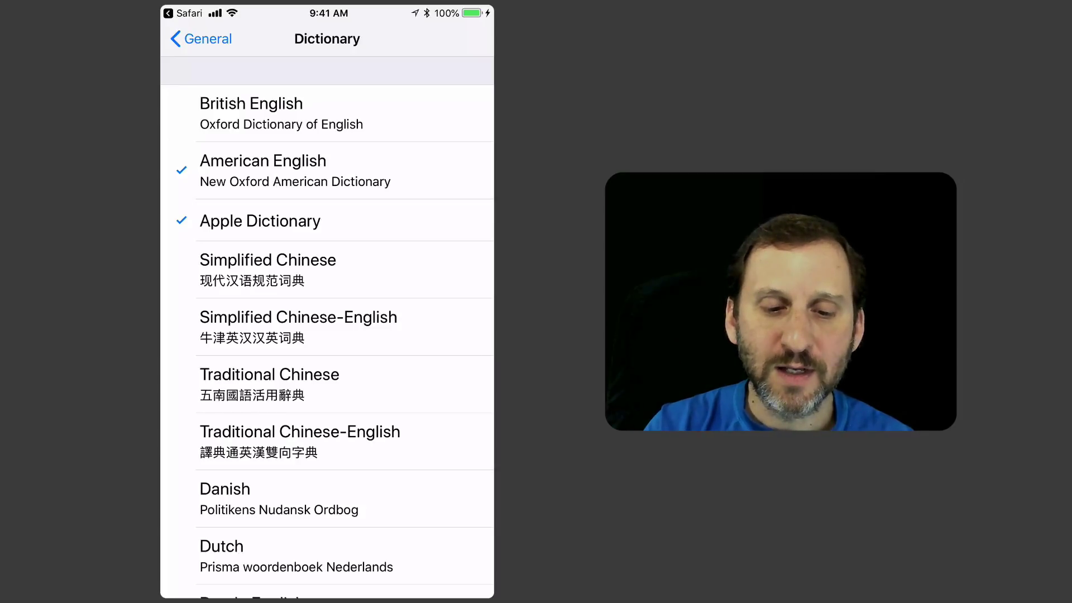
Scroll the Dictionary list down to Turkish and back, with American English and Apple Dictionary checked.
{"action": "scroll", "coordinate": [327, 329], "scroll_direction": "down", "scroll_amount": 1}
{"action": "scroll", "coordinate": [327, 329], "scroll_direction": "down", "scroll_amount": 3}
{"action": "scroll", "coordinate": [327, 329], "scroll_direction": "down", "scroll_amount": 1}
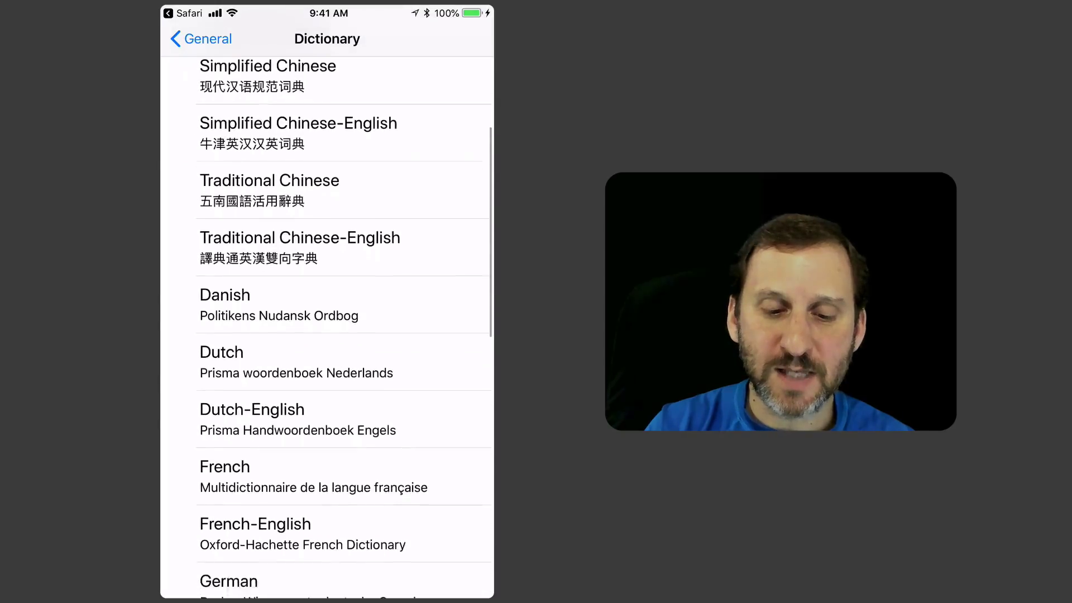
{"action": "scroll", "coordinate": [327, 330], "scroll_direction": "down", "scroll_amount": 4}
{"action": "scroll", "coordinate": [328, 329], "scroll_direction": "down", "scroll_amount": 4}
{"action": "scroll", "coordinate": [327, 329], "scroll_direction": "down", "scroll_amount": 4}
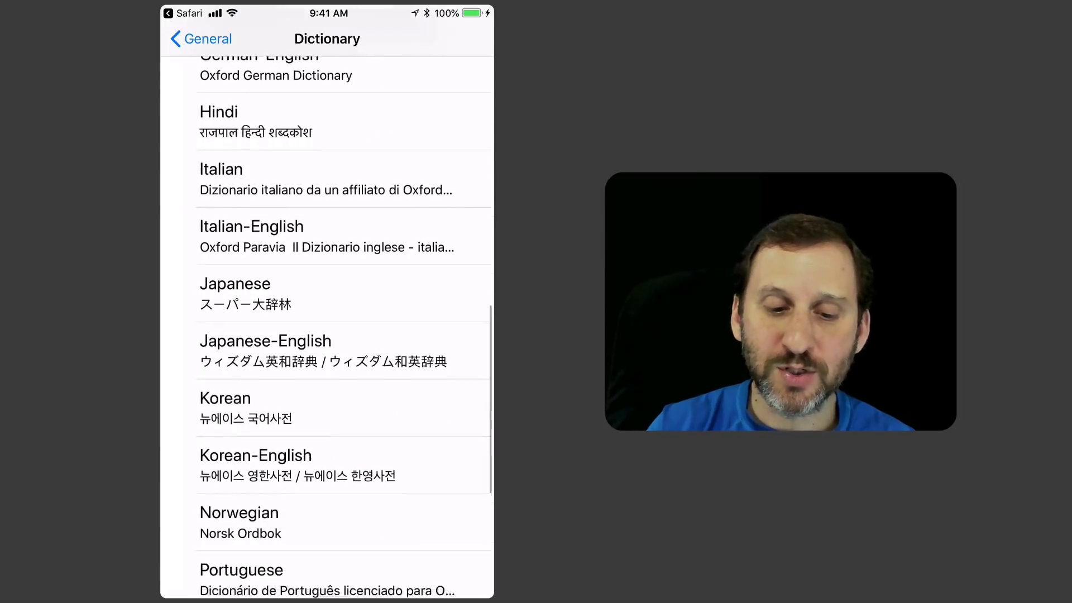
{"action": "scroll", "coordinate": [327, 329], "scroll_direction": "down", "scroll_amount": 5}
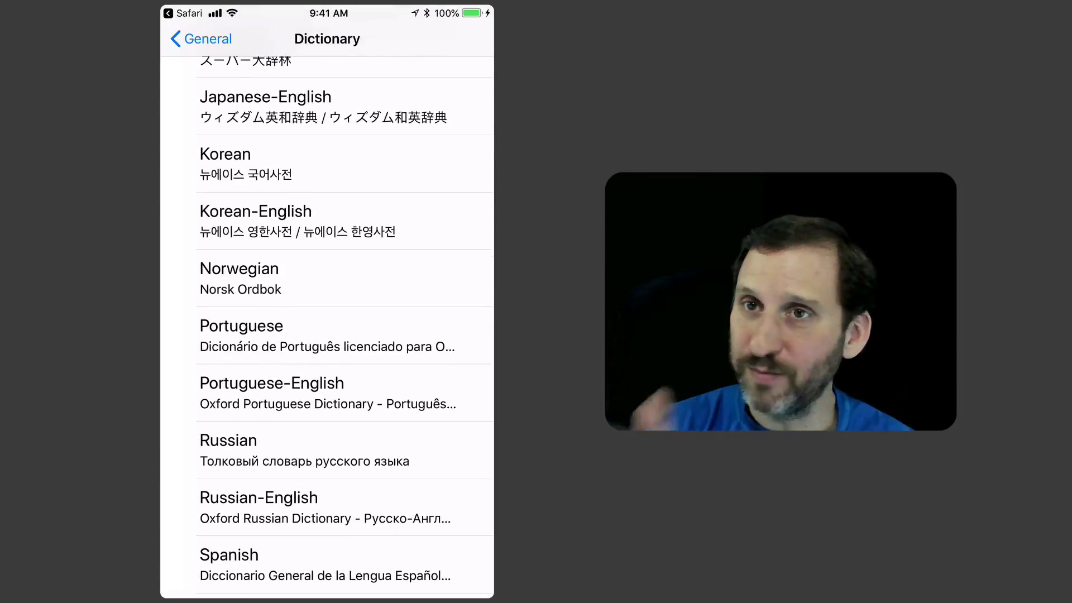
{"action": "scroll", "coordinate": [327, 330], "scroll_direction": "down", "scroll_amount": 2}
{"action": "scroll", "coordinate": [327, 329], "scroll_direction": "down", "scroll_amount": 5}
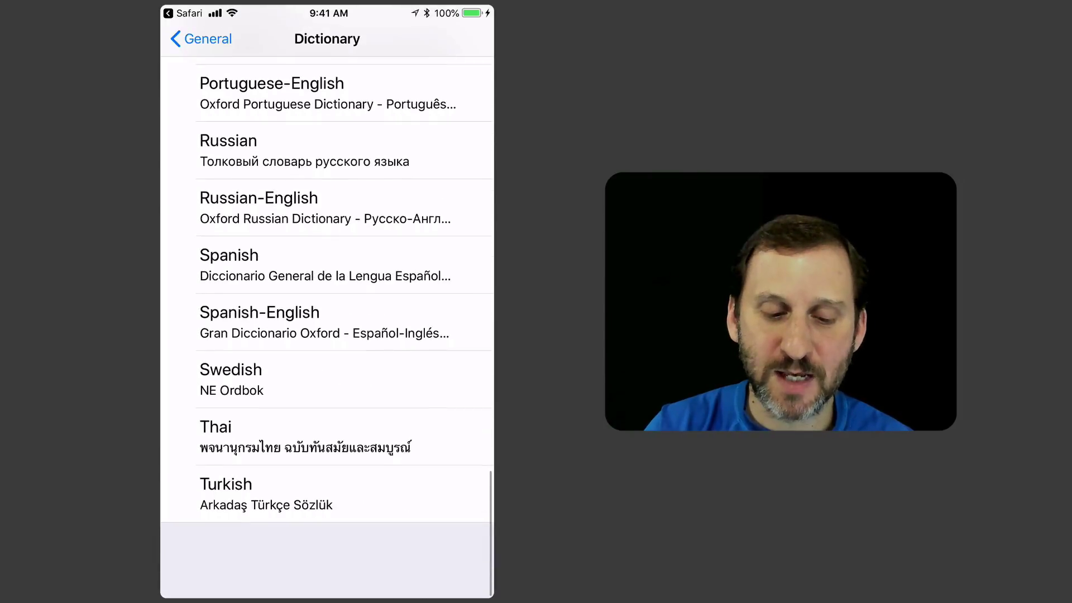
{"action": "scroll", "coordinate": [327, 329], "scroll_direction": "up", "scroll_amount": 2}
{"action": "scroll", "coordinate": [327, 329], "scroll_direction": "up", "scroll_amount": 10}
{"action": "scroll", "coordinate": [327, 329], "scroll_direction": "up", "scroll_amount": 6}
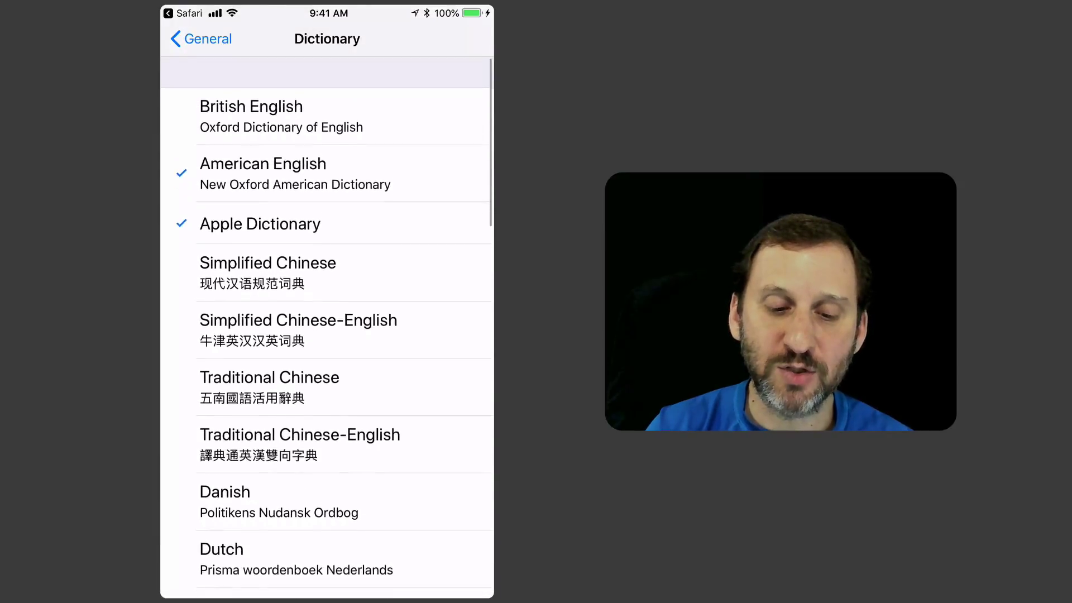